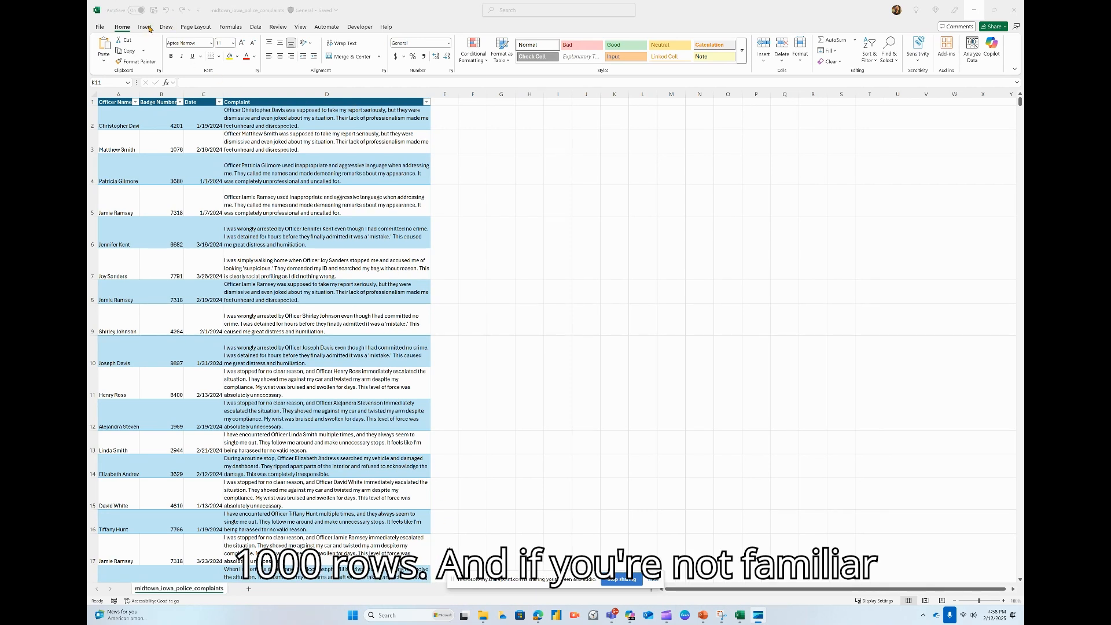
{"action": "left_click", "coordinate": [149, 28]}
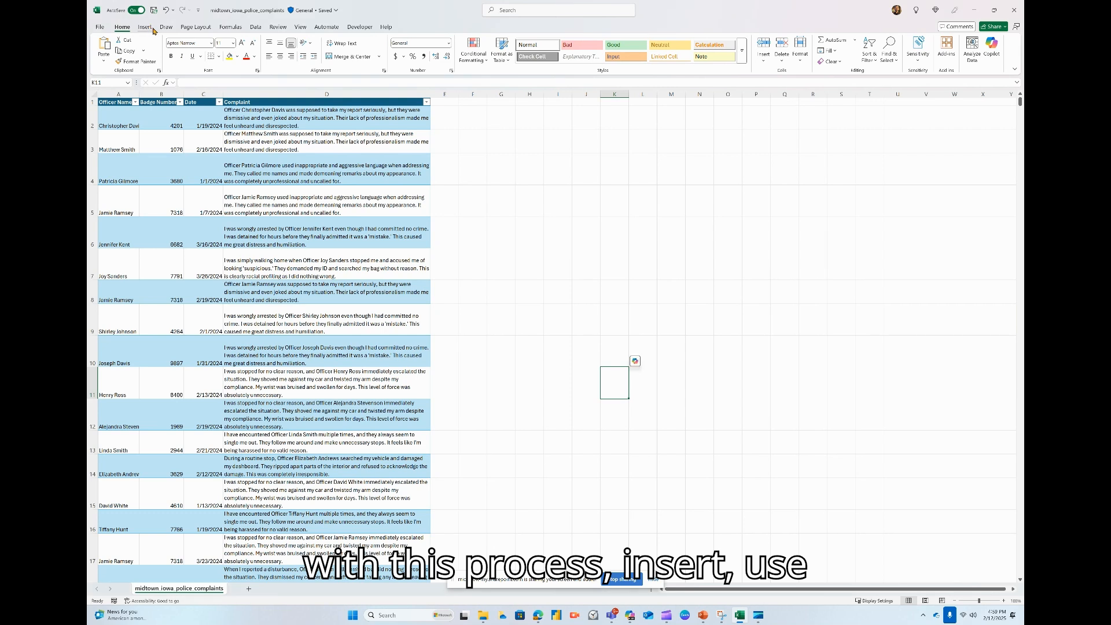
{"action": "left_click", "coordinate": [153, 28]}
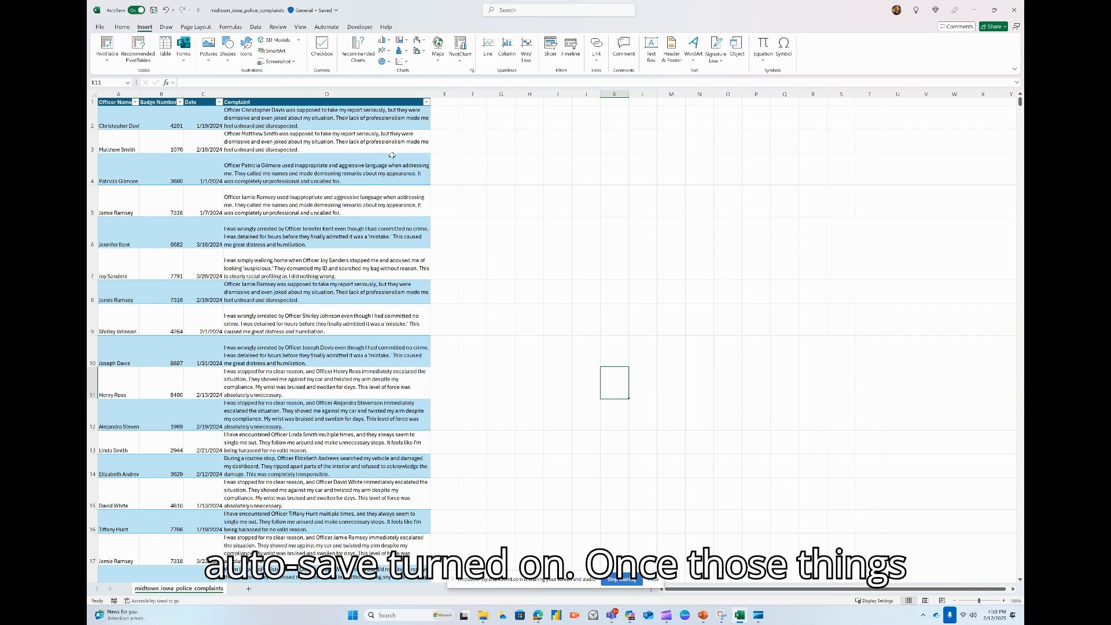
{"action": "left_click", "coordinate": [124, 27]}
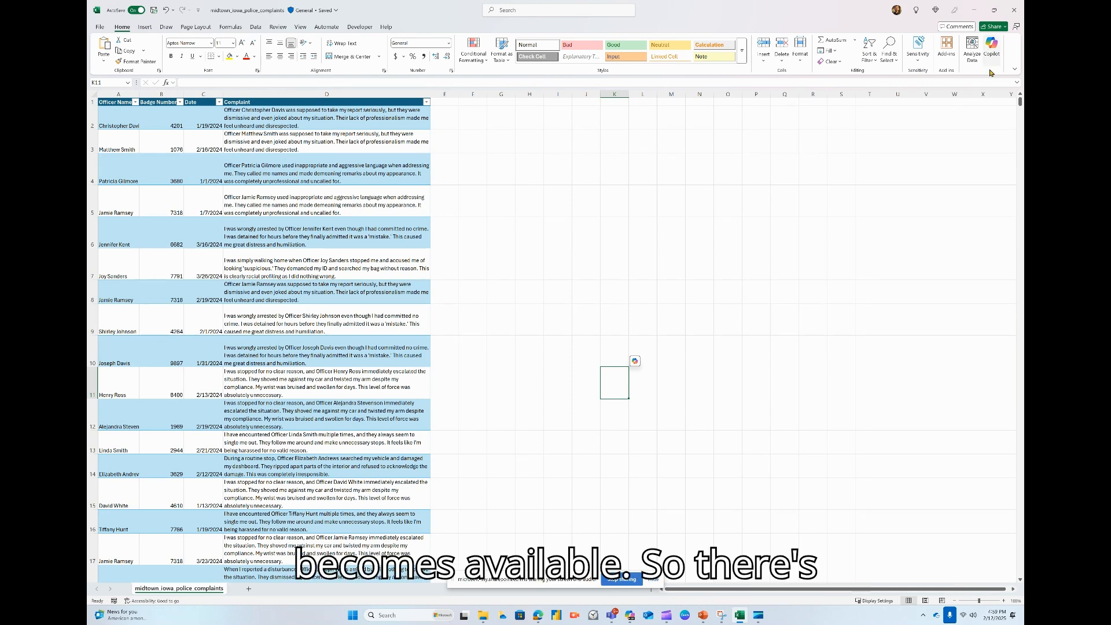
Run Analyze Data on the complaints table and insert the suggested PivotChart showing one officer's outliers at 1/12/2024 and 1/15/2024.
{"action": "left_click", "coordinate": [973, 46]}
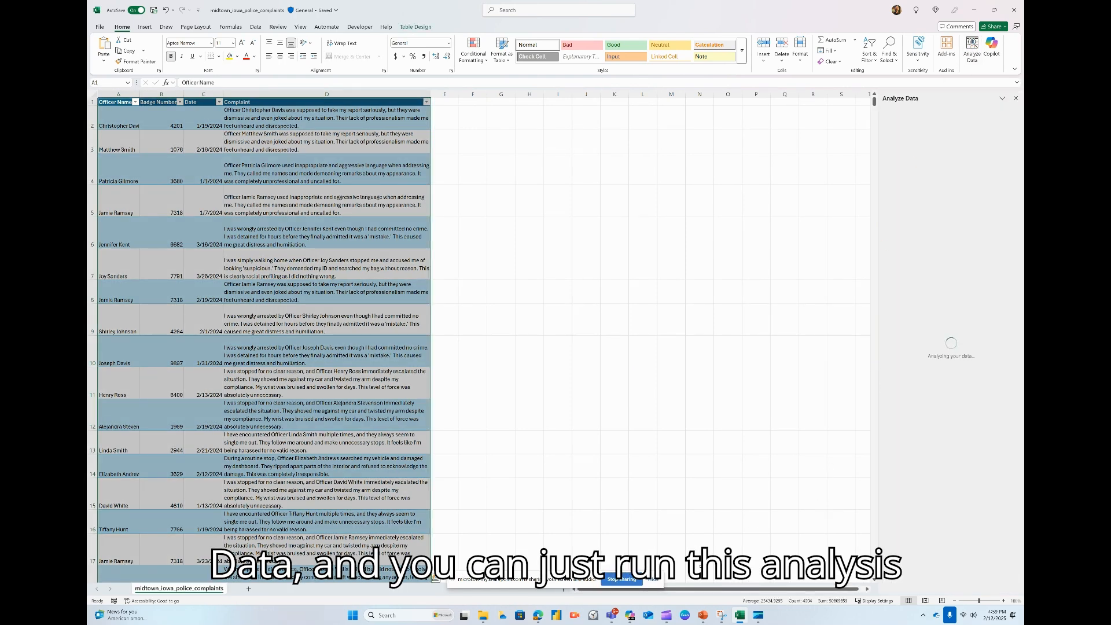
{"action": "left_click", "coordinate": [655, 580]}
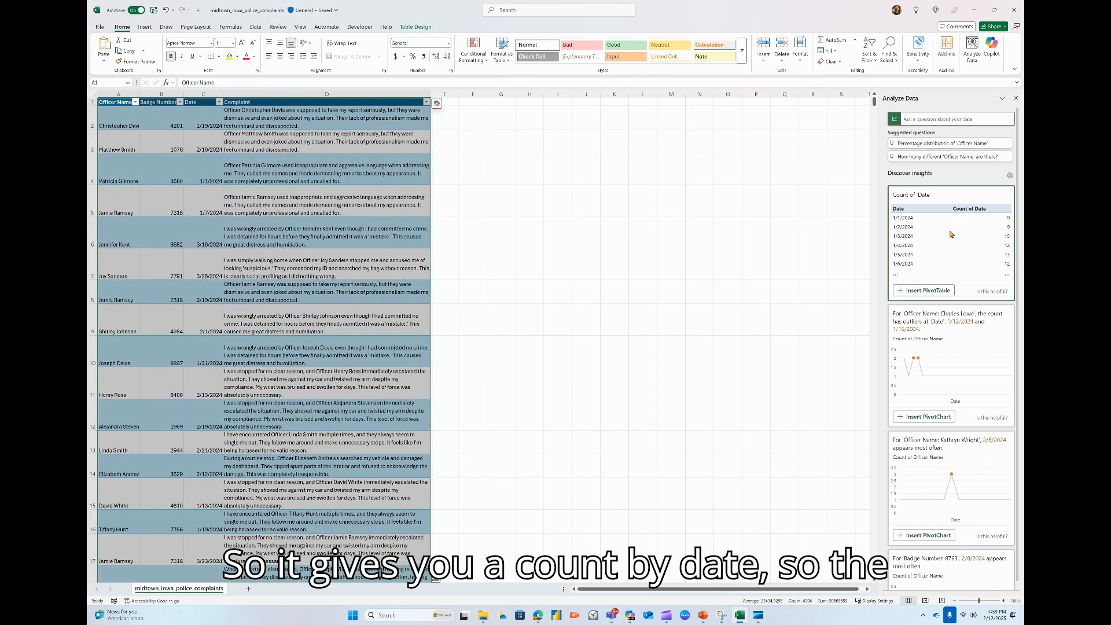
{"action": "scroll", "coordinate": [933, 282], "scroll_direction": "down", "scroll_amount": 3}
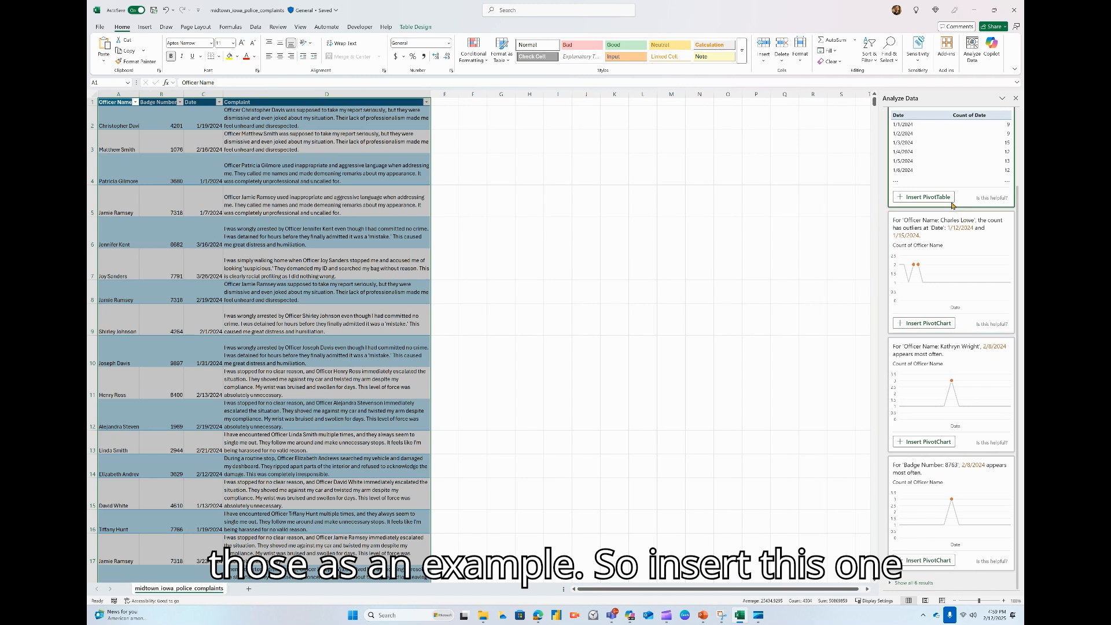
{"action": "left_click", "coordinate": [916, 325]}
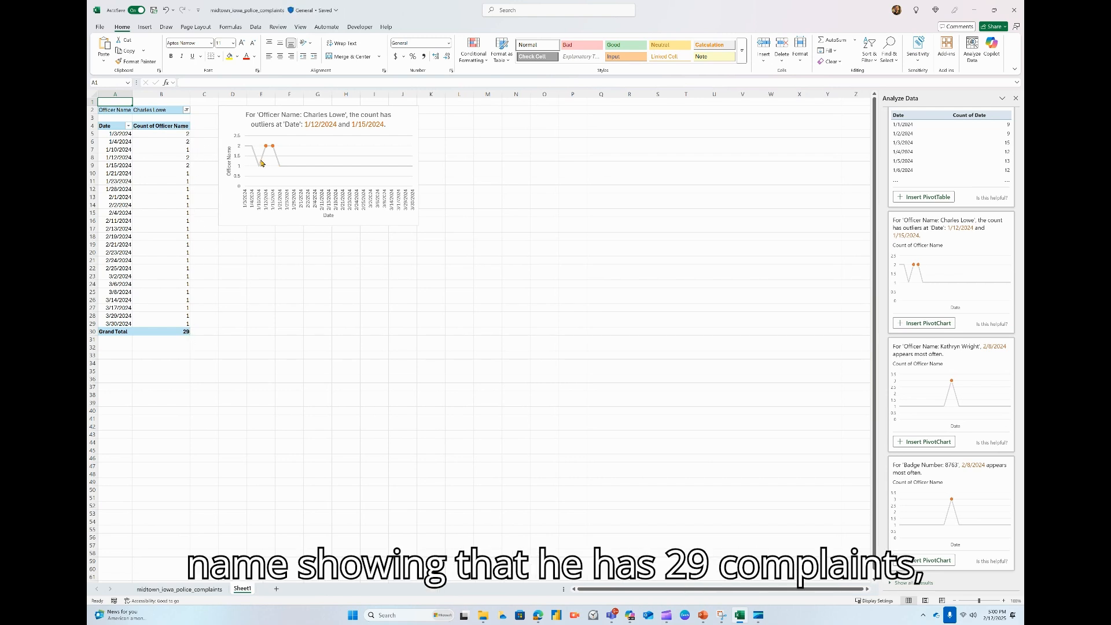
{"action": "mouse_move", "coordinate": [265, 150]}
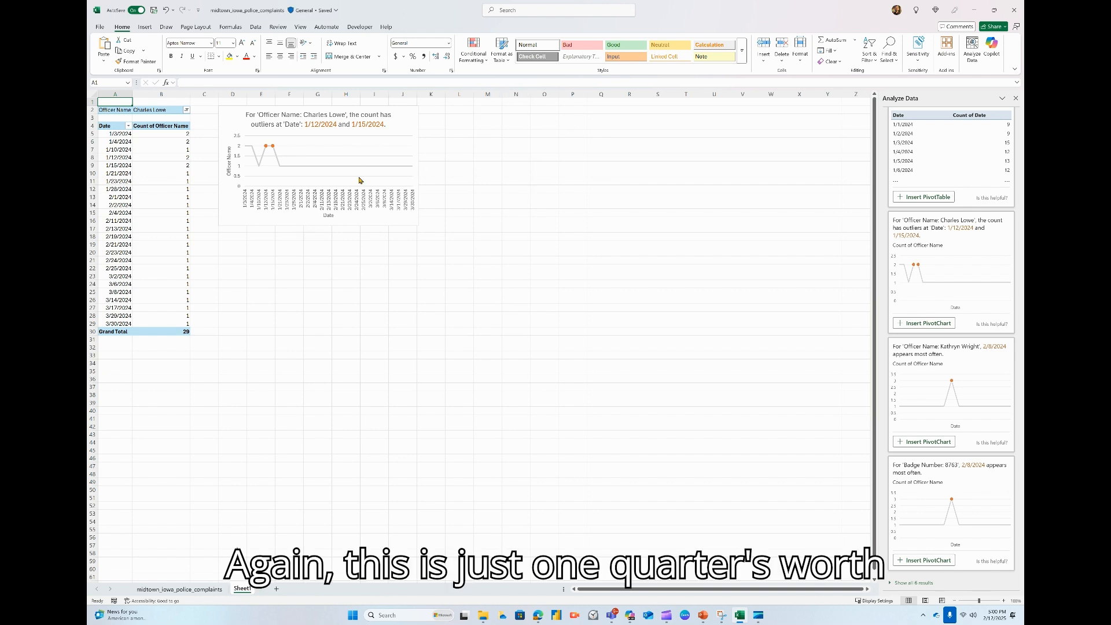
Return to the midtown_iowa_police_complaints sheet and open Copilot.
{"action": "left_click", "coordinate": [187, 589]}
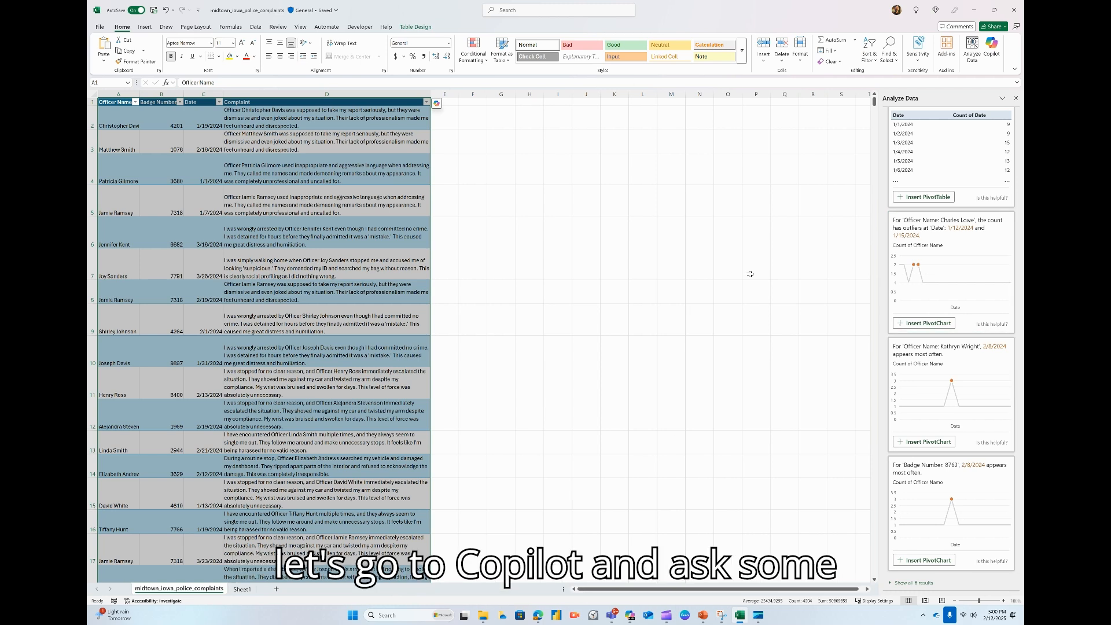
{"action": "left_click", "coordinate": [992, 47]}
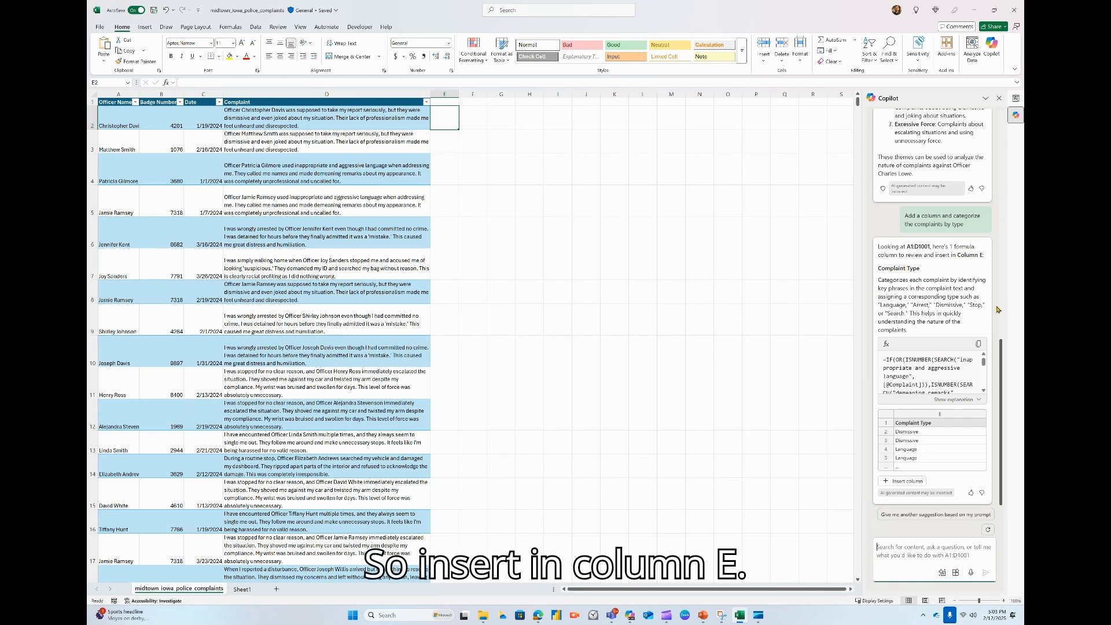
Copy Copilot's suggested Complaint Type formula and enter it in cell E2 to categorize the complaints.
{"action": "left_click", "coordinate": [978, 346]}
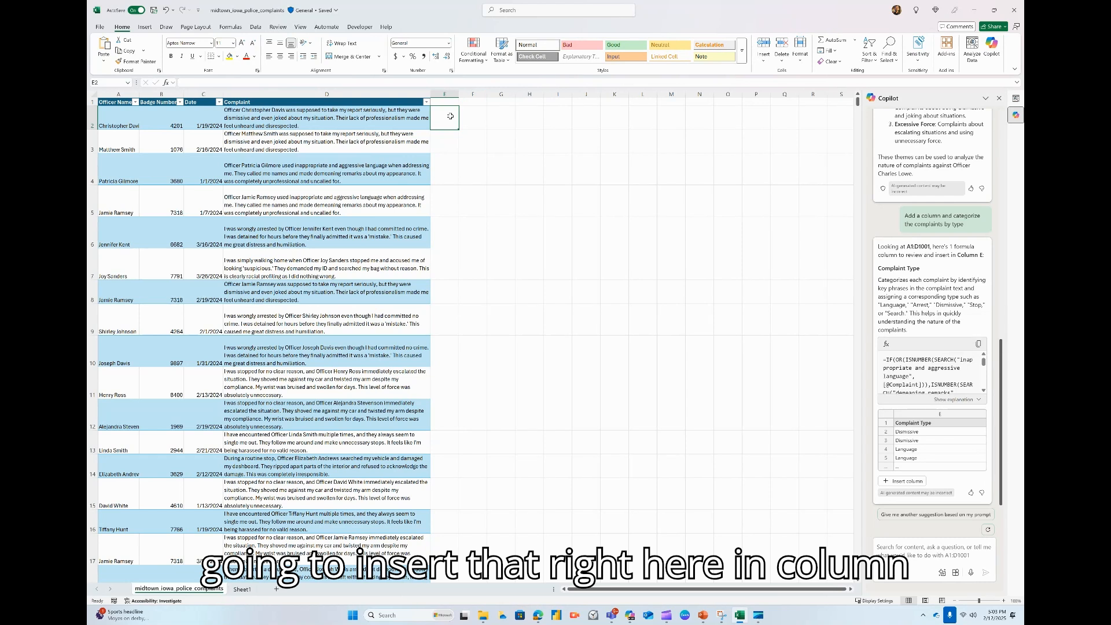
{"action": "left_click", "coordinate": [194, 82]}
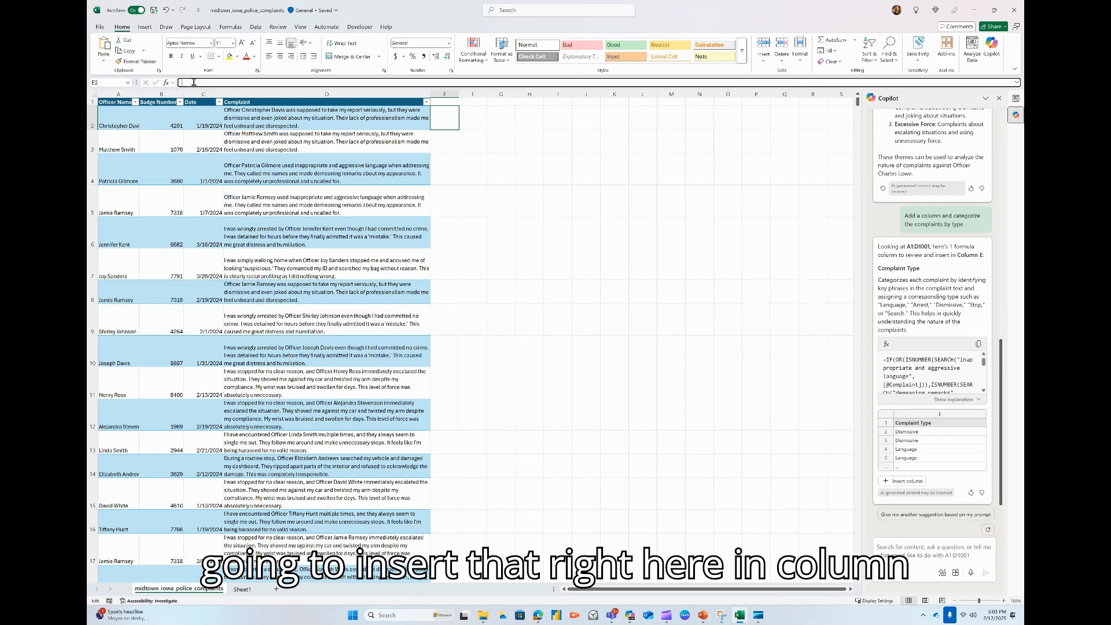
{"action": "key", "text": "ctrl+v"}
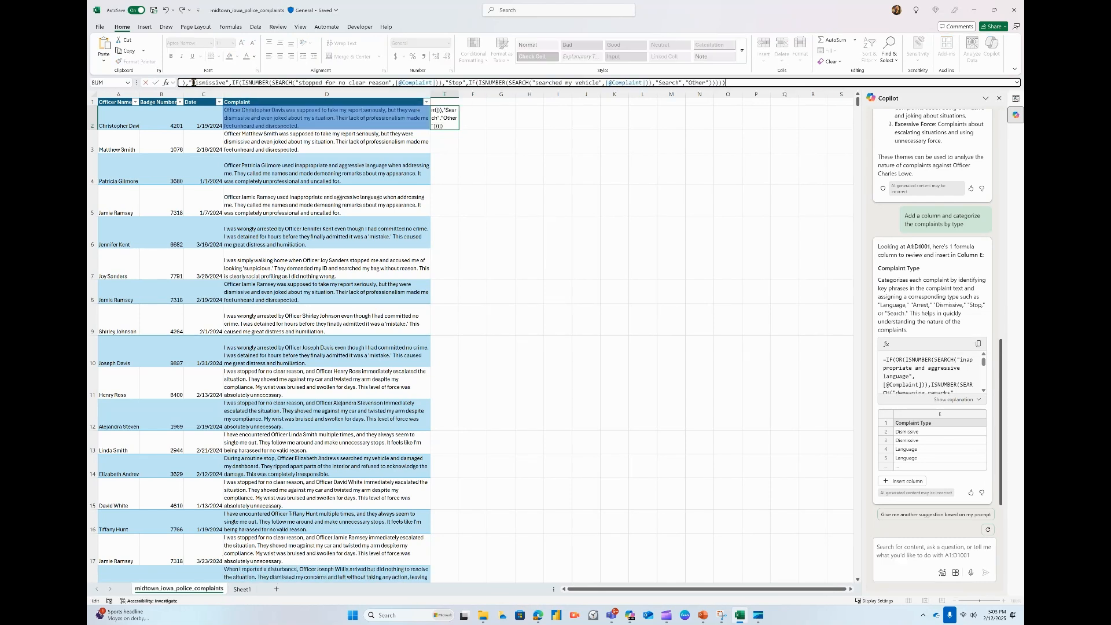
{"action": "key", "text": "Return"}
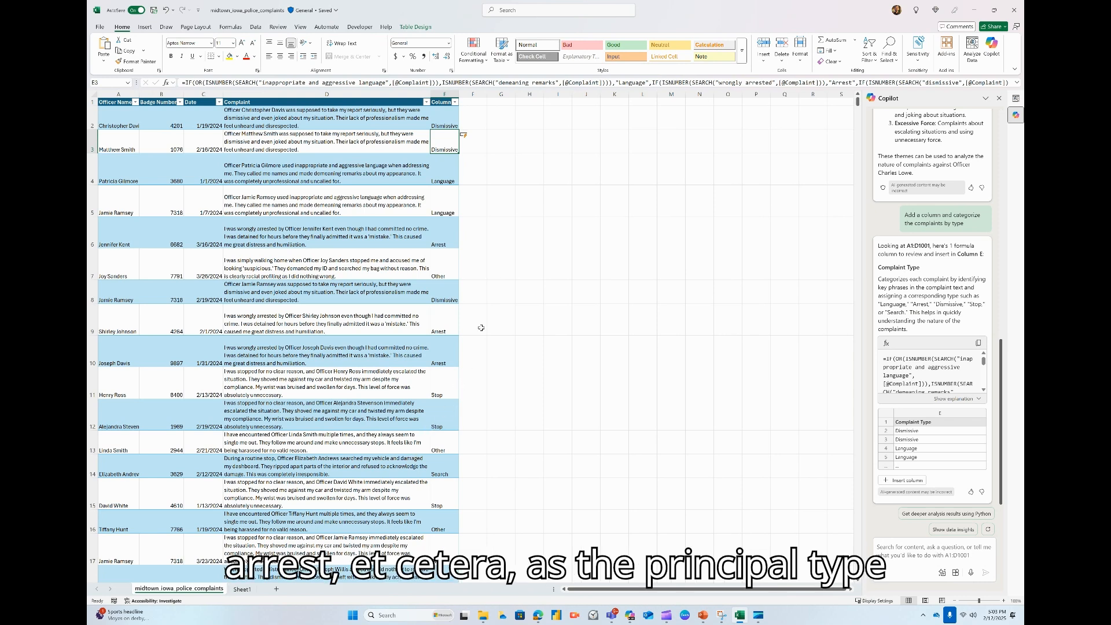
Rename the header of the new column E to Category.
{"action": "left_click", "coordinate": [442, 102]}
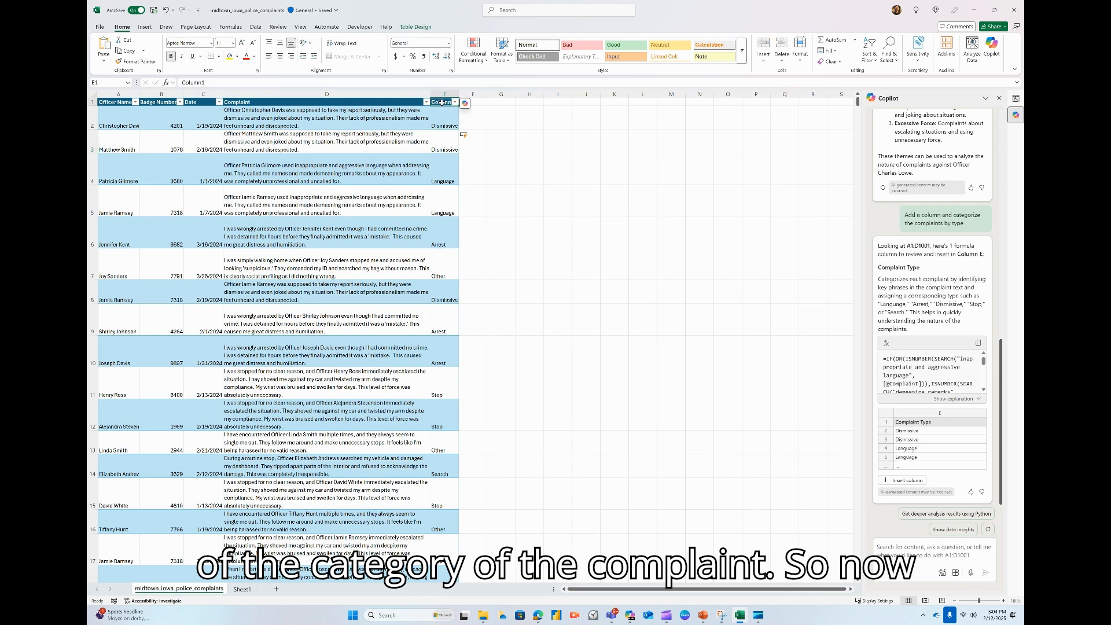
{"action": "right_click", "coordinate": [442, 102]}
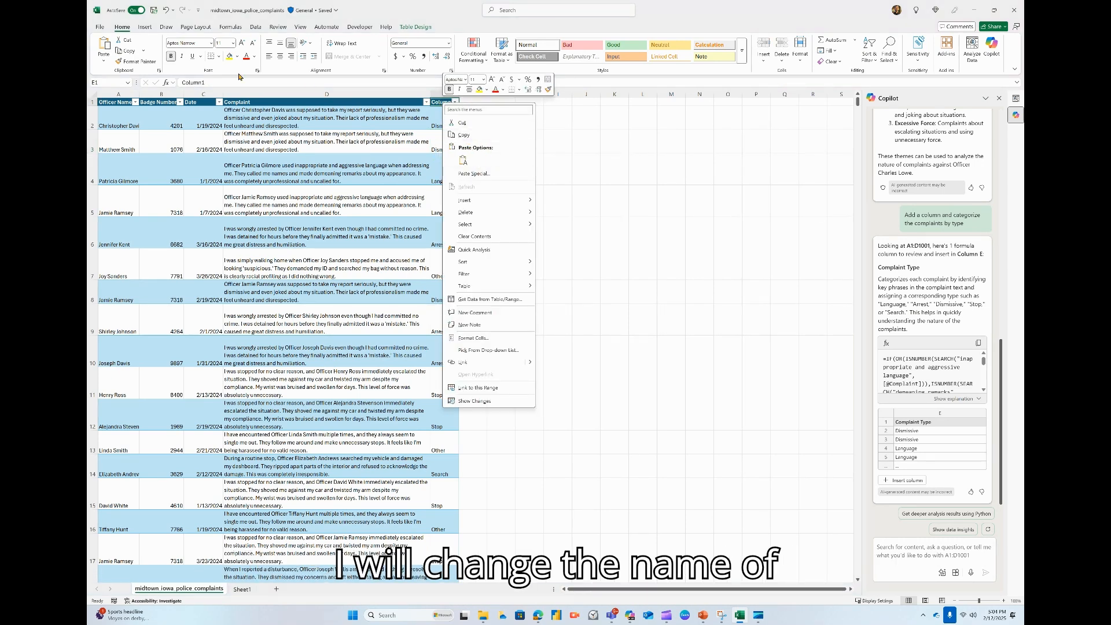
{"action": "left_click", "coordinate": [211, 81]}
{"action": "left_click", "coordinate": [211, 82]}
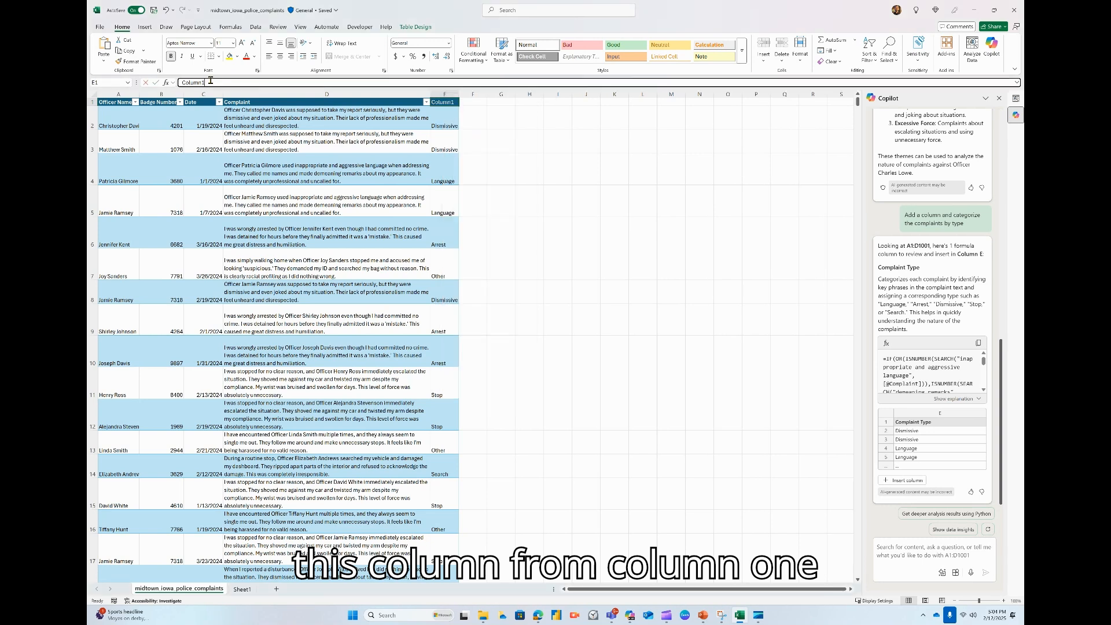
{"action": "key", "text": "BackSpace"}
{"action": "key", "text": "BackSpace"}
{"action": "key", "text": "BackSpace"}
{"action": "key", "text": "BackSpace"}
{"action": "key", "text": "BackSpace"}
{"action": "key", "text": "BackSpace"}
{"action": "key", "text": "BackSpace"}
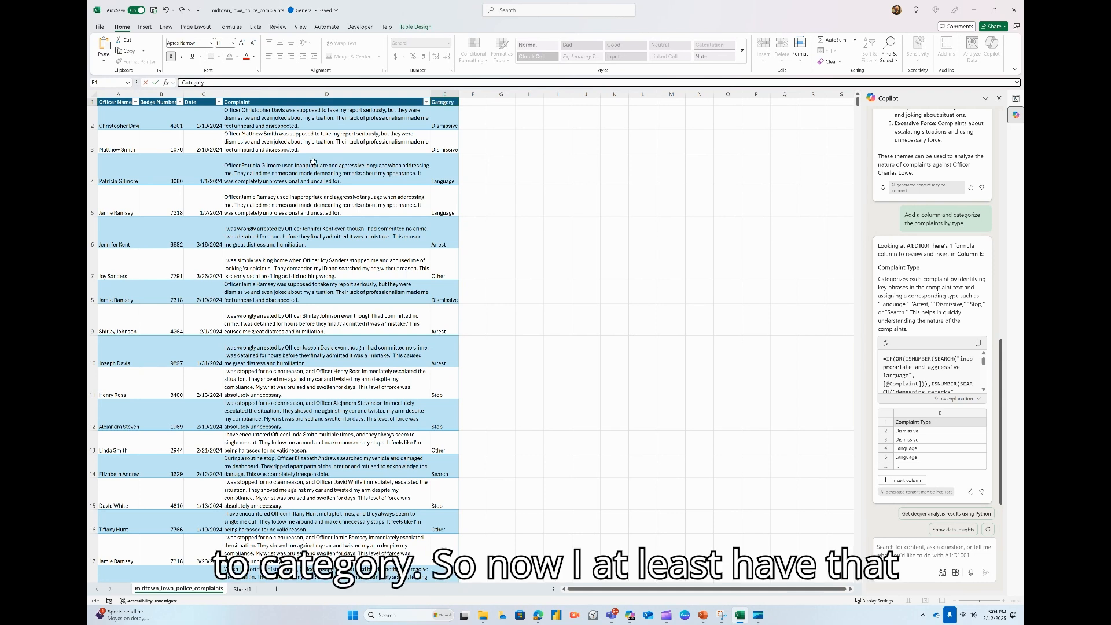
{"action": "left_click", "coordinate": [553, 284]}
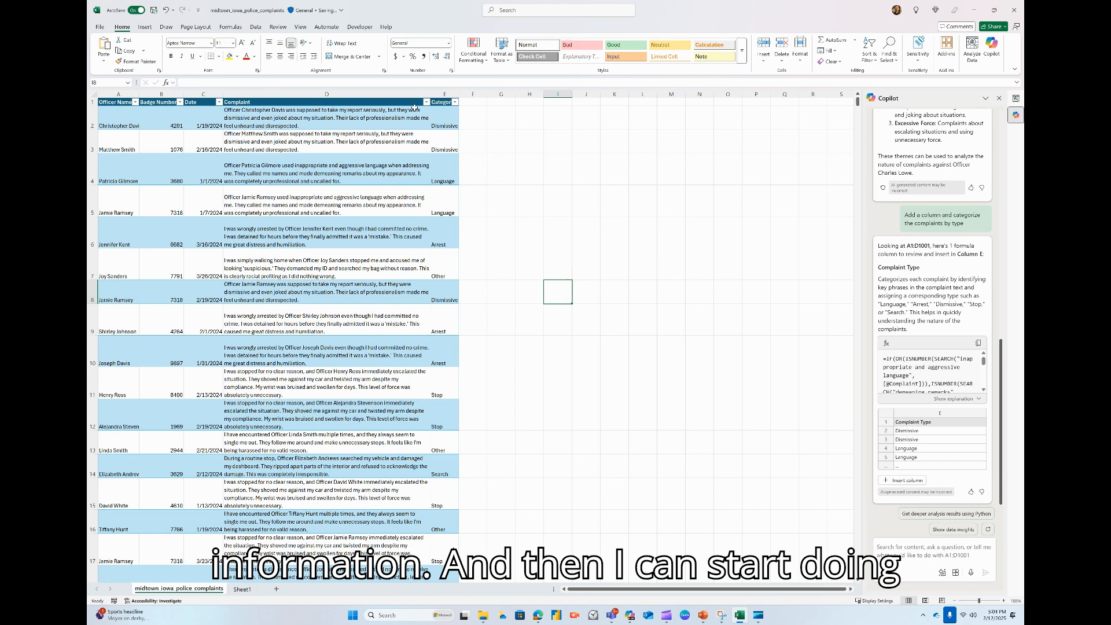
Ask Copilot "which officer had the most complaints".
{"action": "left_click", "coordinate": [913, 554]}
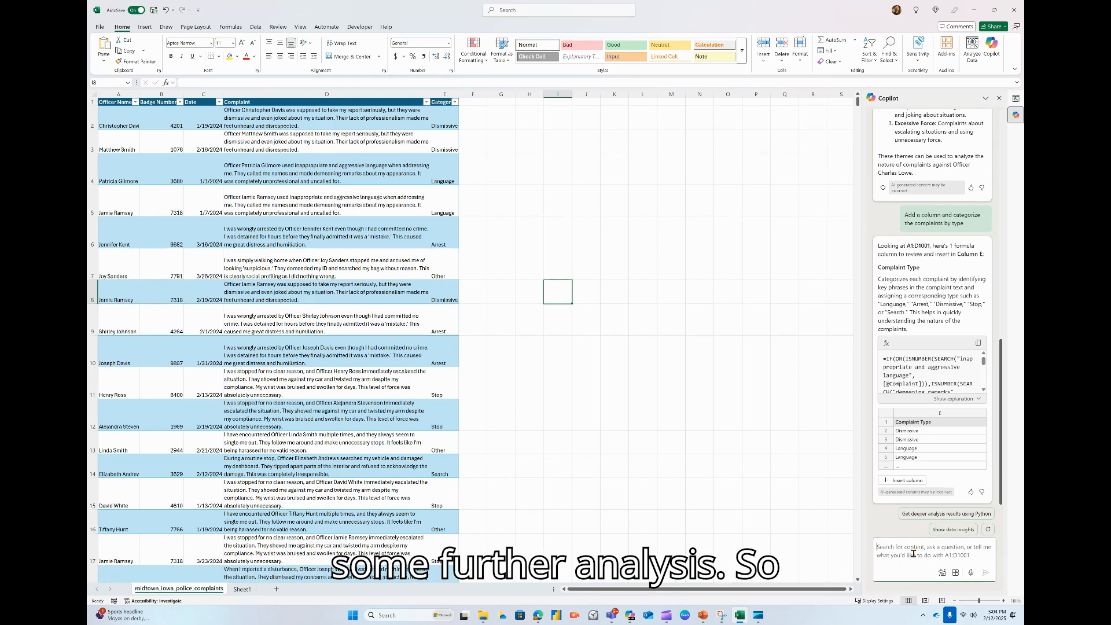
{"action": "type", "text": "which"}
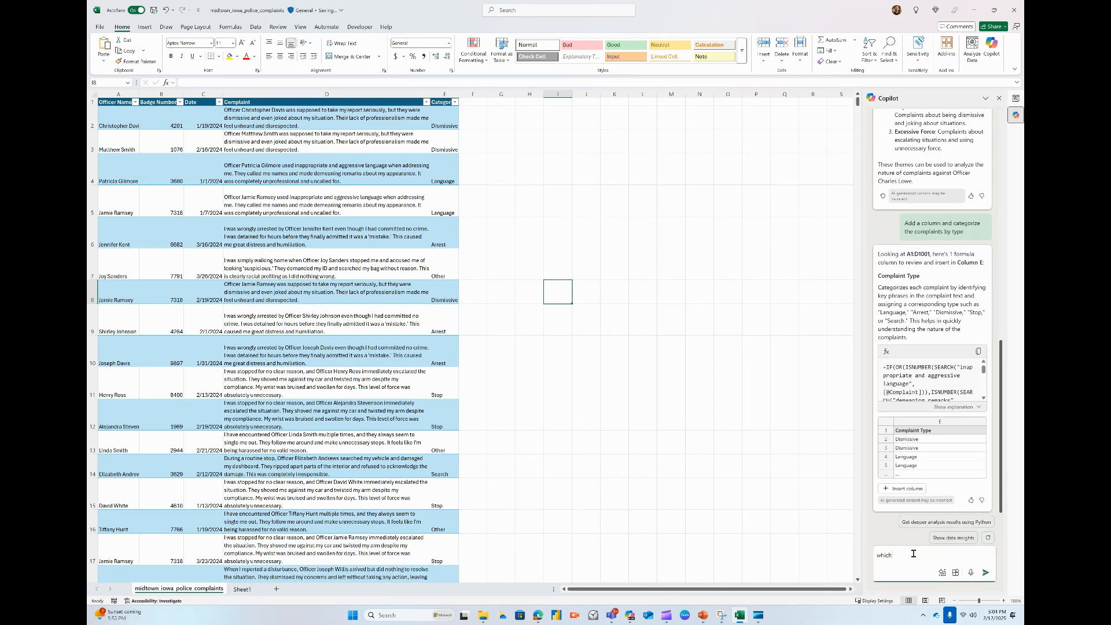
{"action": "type", "text": " officer had the most complaints"}
{"action": "key", "text": "Return"}
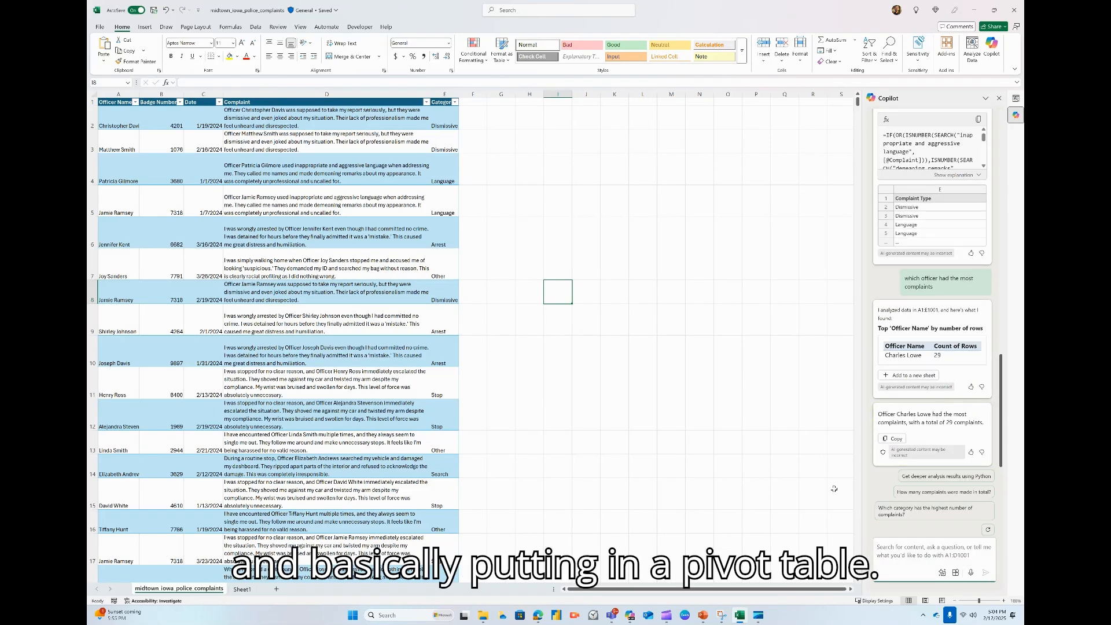
Ask Copilot what category, by count, the complaints were against the officer named in its previous answer.
{"action": "left_click", "coordinate": [939, 547]}
{"action": "type", "text": "Wh"}
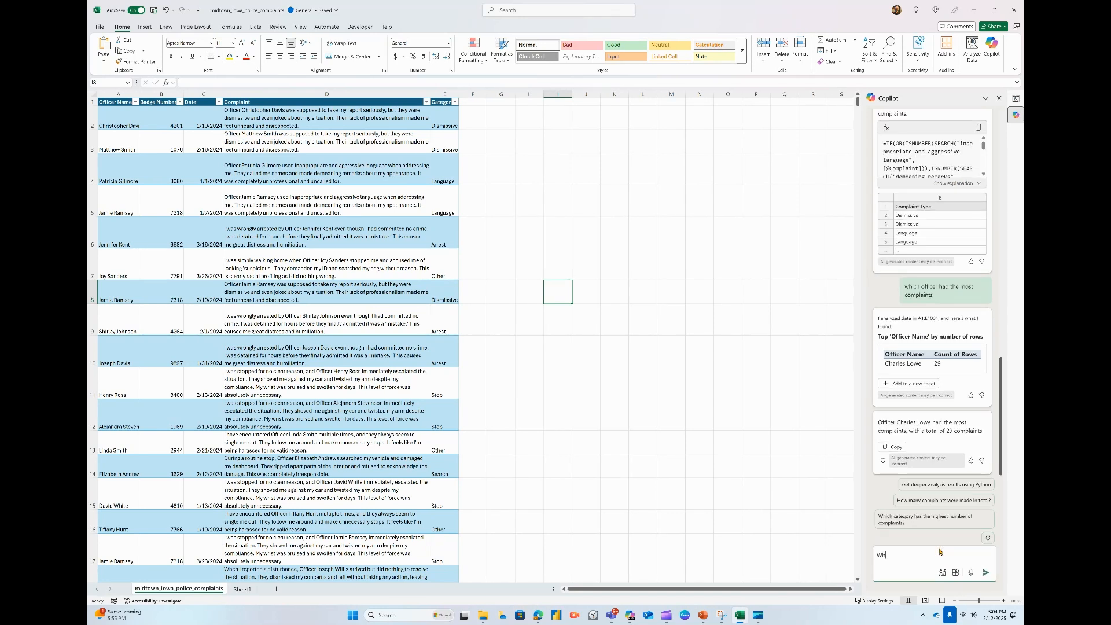
{"action": "type", "text": "at caegroy"}
{"action": "key", "text": "BackSpace"}
{"action": "key", "text": "BackSpace"}
{"action": "key", "text": "BackSpace"}
{"action": "key", "text": "BackSpace"}
{"action": "key", "text": "BackSpace"}
{"action": "key", "text": "BackSpace"}
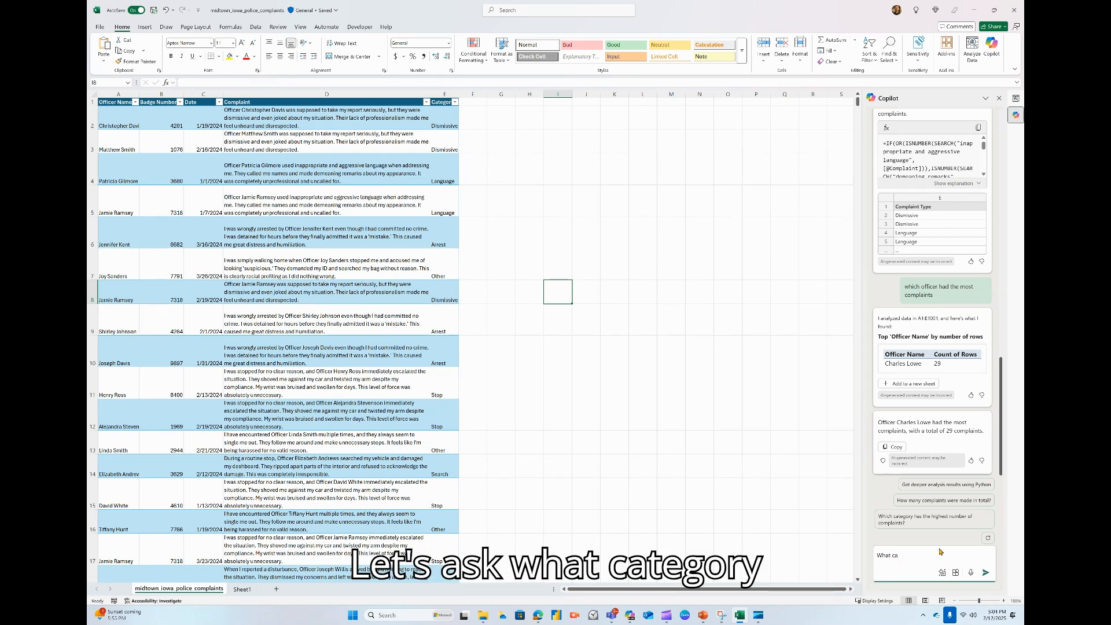
{"action": "type", "text": "tegory th"}
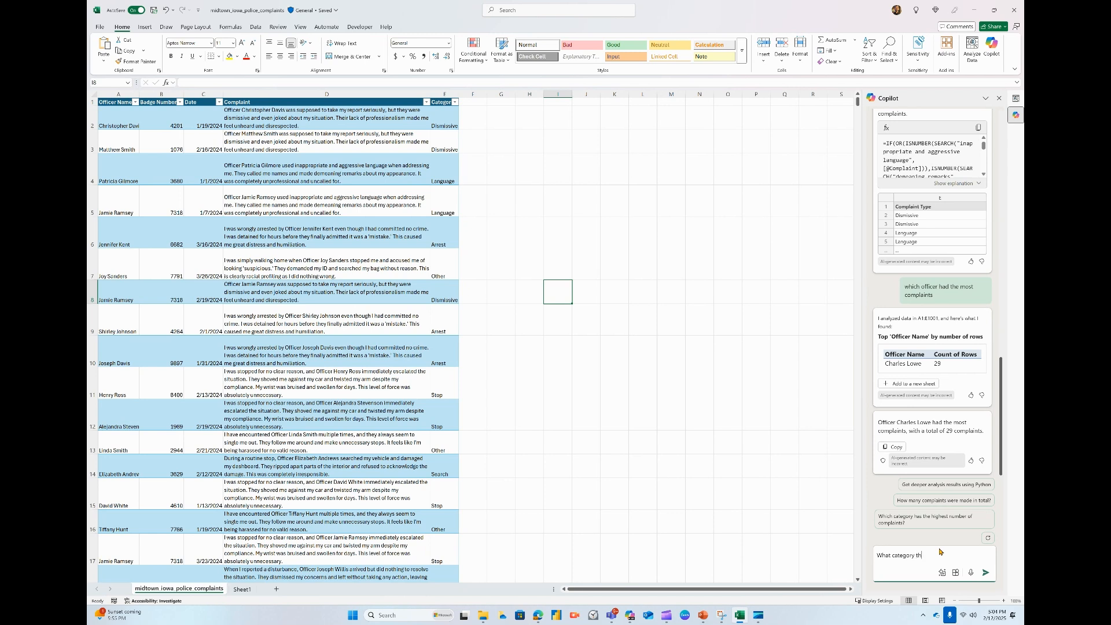
{"action": "type", "text": "e complains"}
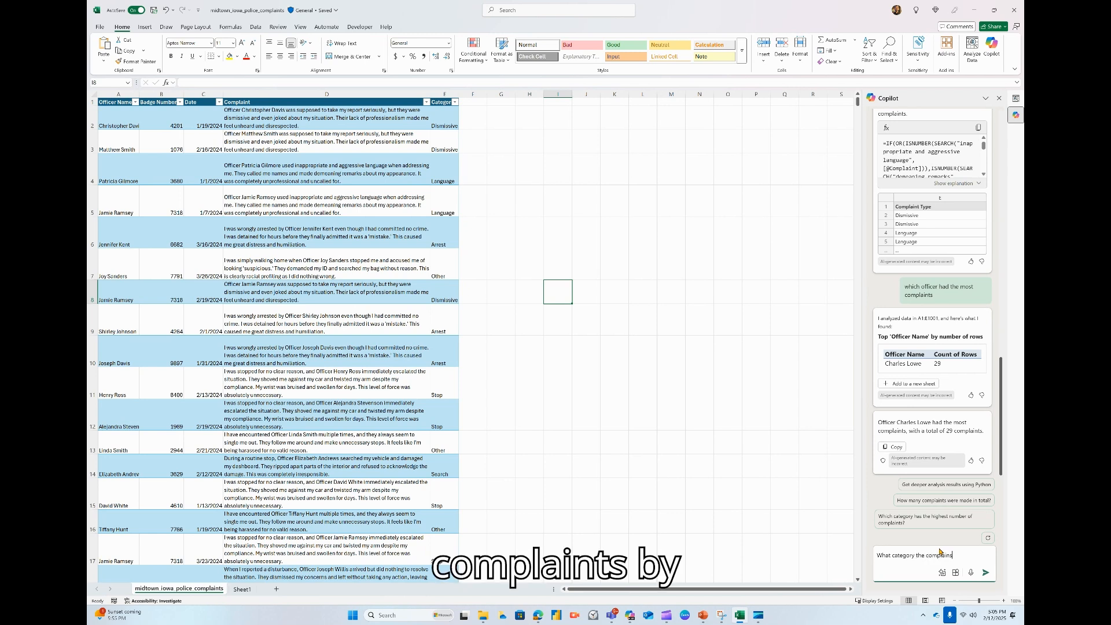
{"action": "type", "text": "t by "}
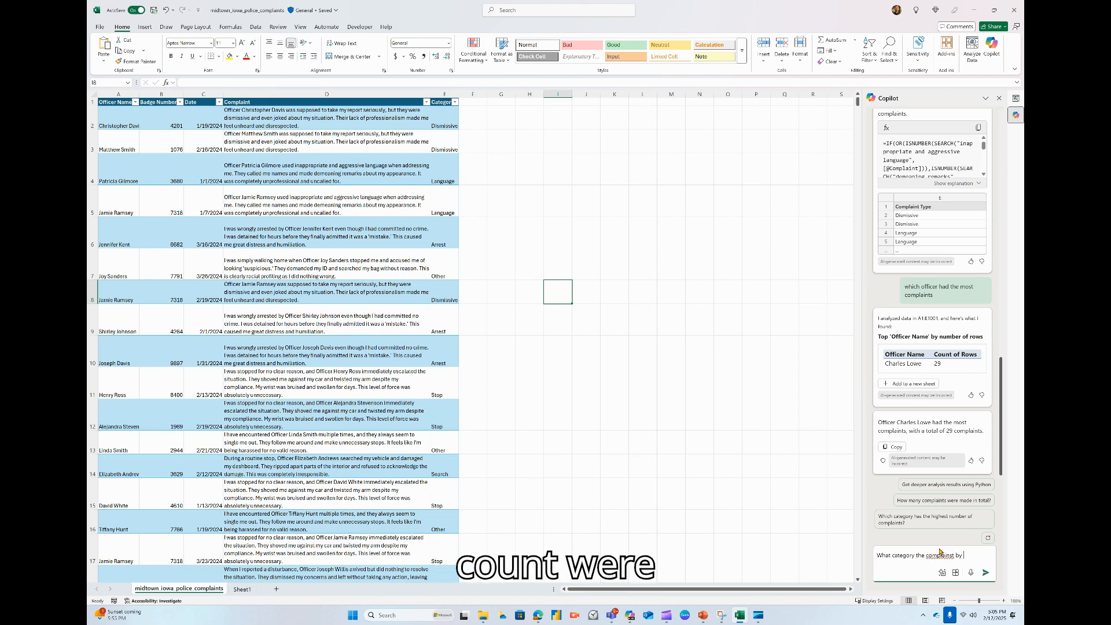
{"action": "type", "text": "count were agai"}
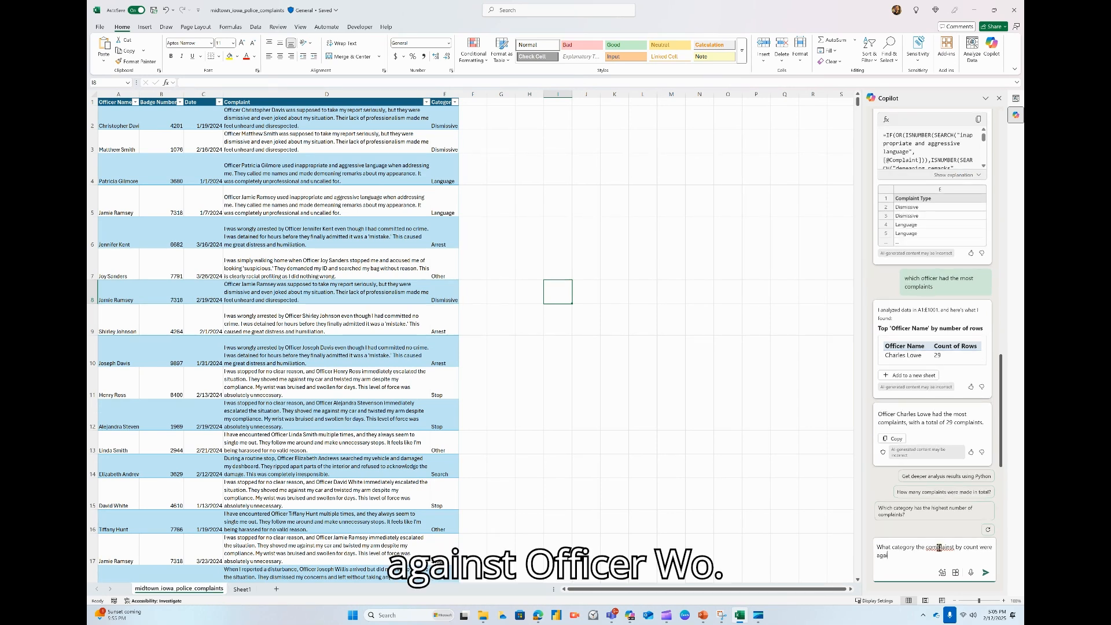
{"action": "type", "text": "nst officer lowe"}
{"action": "key", "text": "Return"}
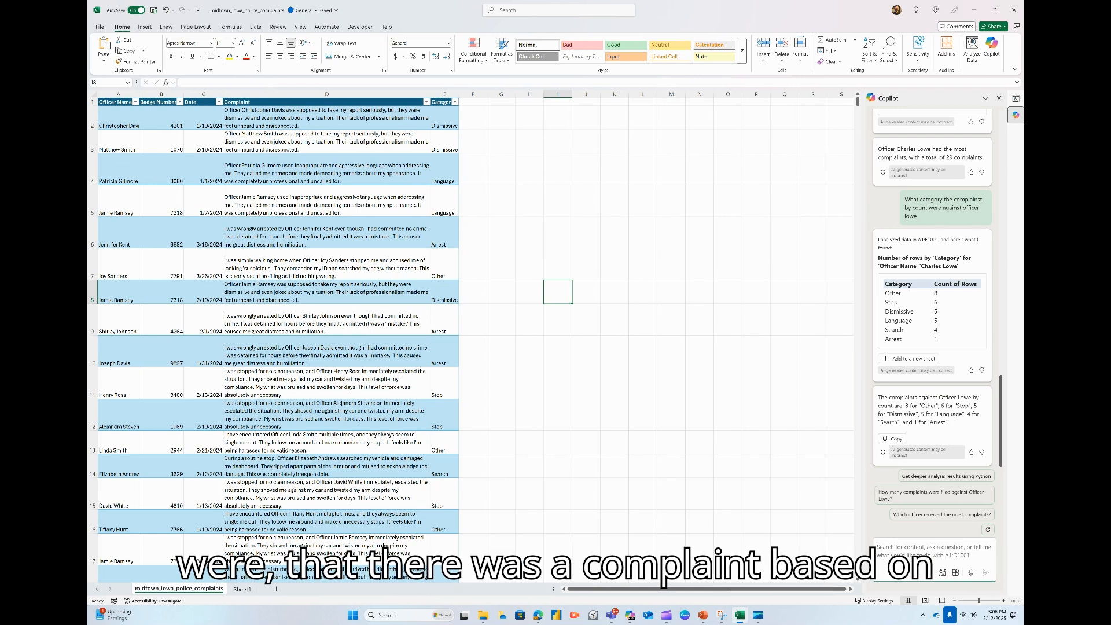
Ask Copilot "How many officers used bad language".
{"action": "type", "text": "How m"}
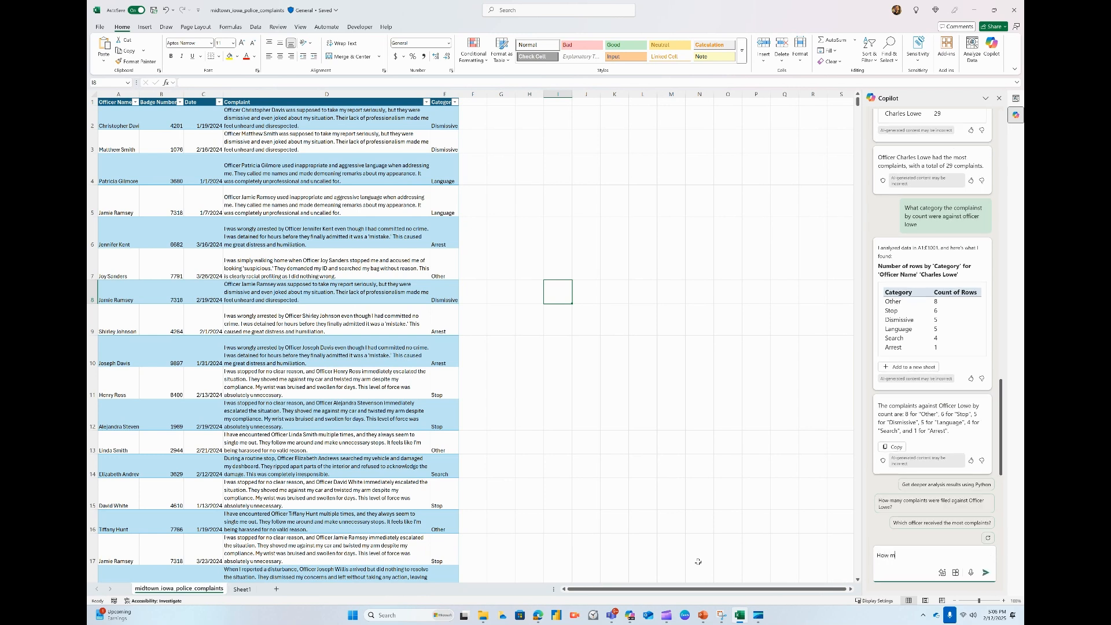
{"action": "type", "text": "any officers used bad language"}
{"action": "key", "text": "Return"}
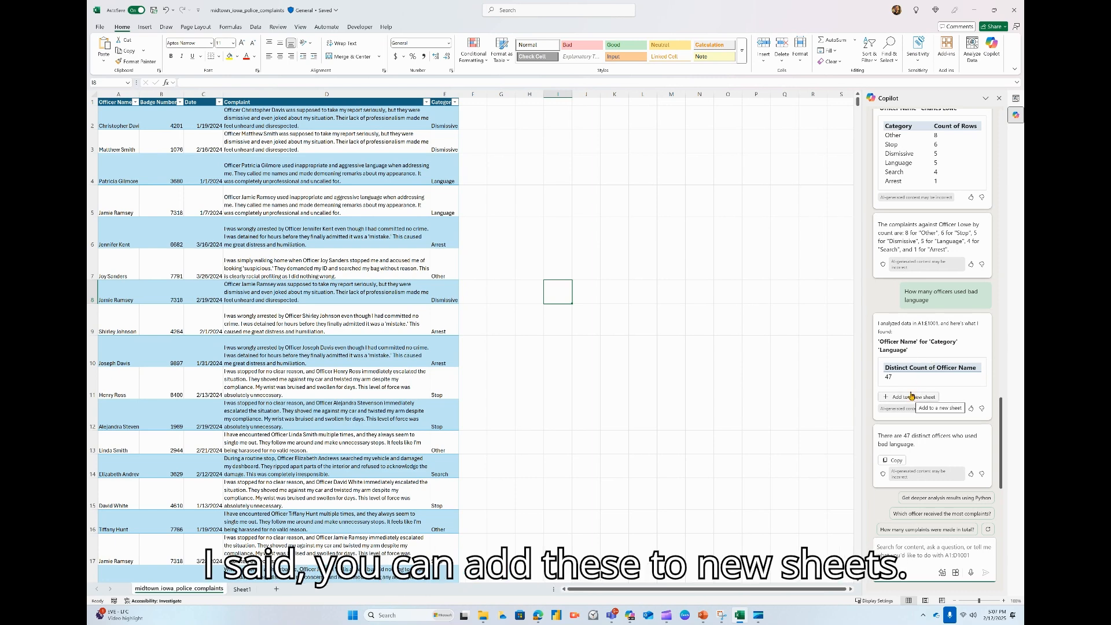
Review the earlier Copilot answers and add the distinct officer count for the Language category to a new sheet.
{"action": "scroll", "coordinate": [908, 242], "scroll_direction": "up", "scroll_amount": 3}
{"action": "scroll", "coordinate": [908, 244], "scroll_direction": "up", "scroll_amount": 3}
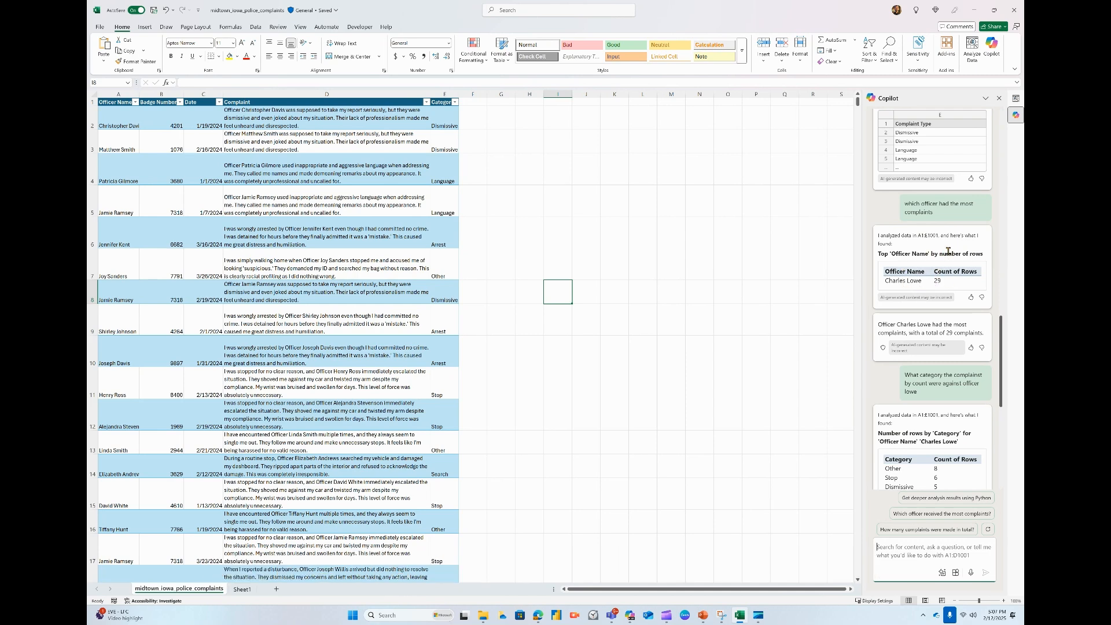
{"action": "scroll", "coordinate": [948, 251], "scroll_direction": "down", "scroll_amount": 4}
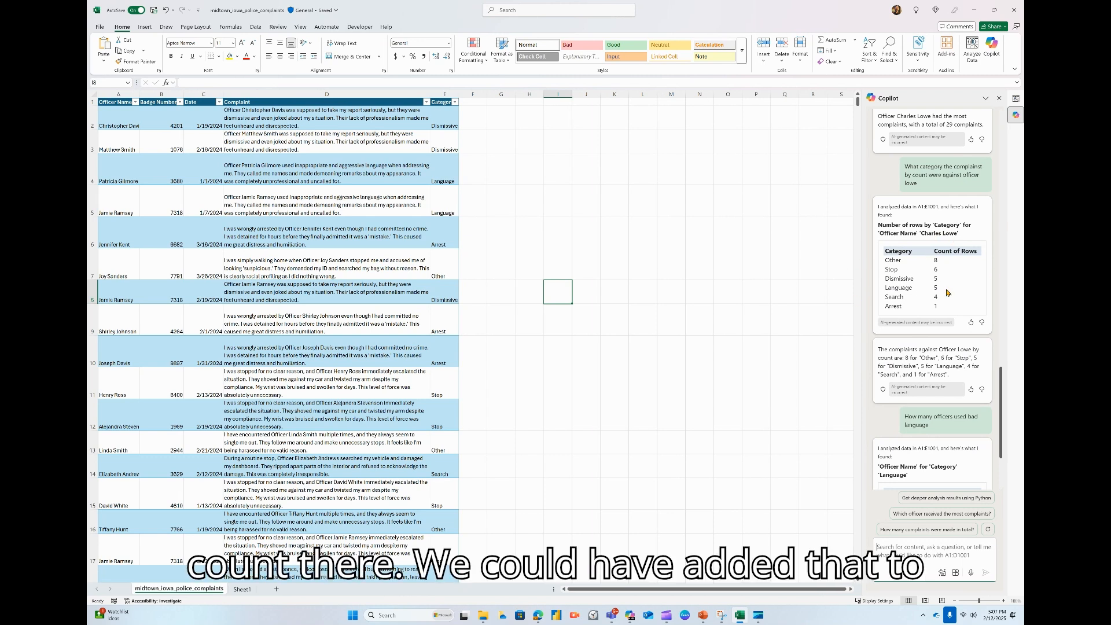
{"action": "scroll", "coordinate": [926, 289], "scroll_direction": "down", "scroll_amount": 3}
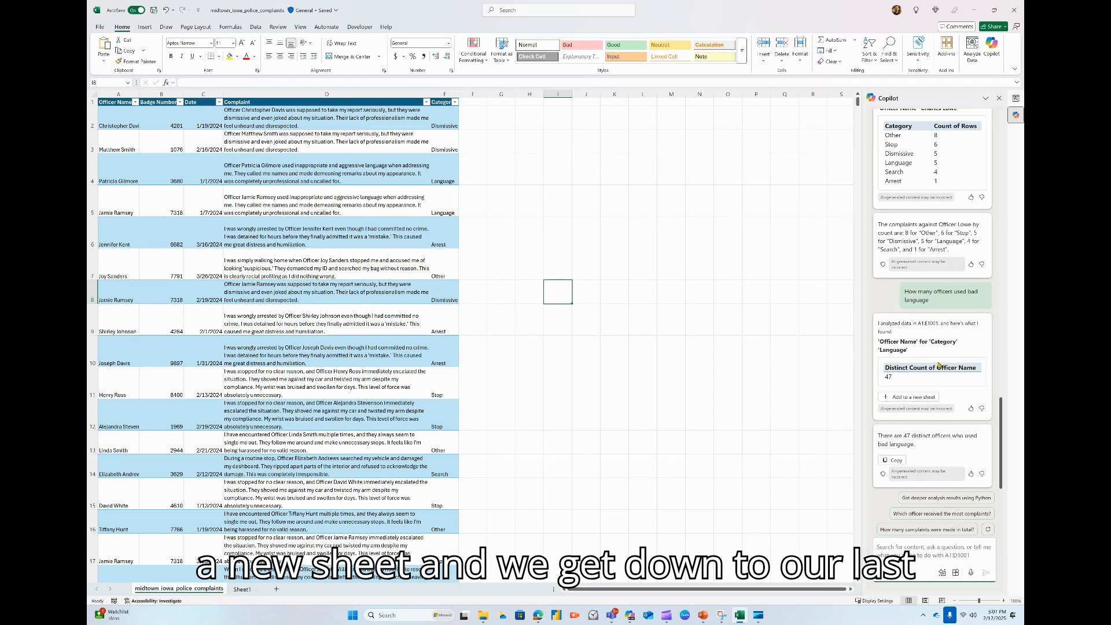
{"action": "left_click", "coordinate": [906, 399]}
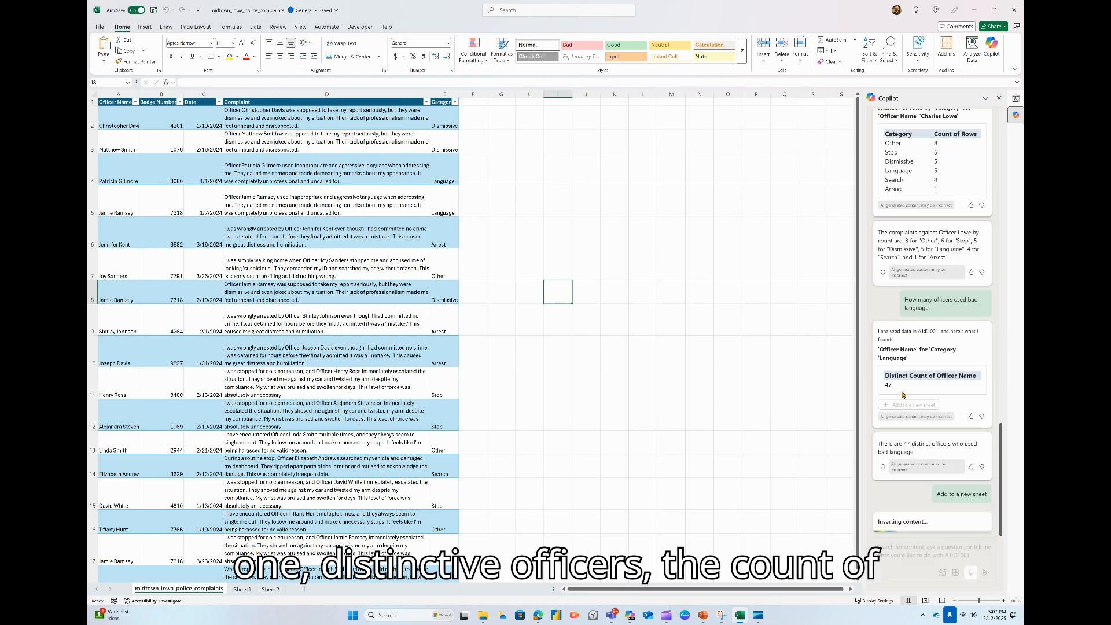